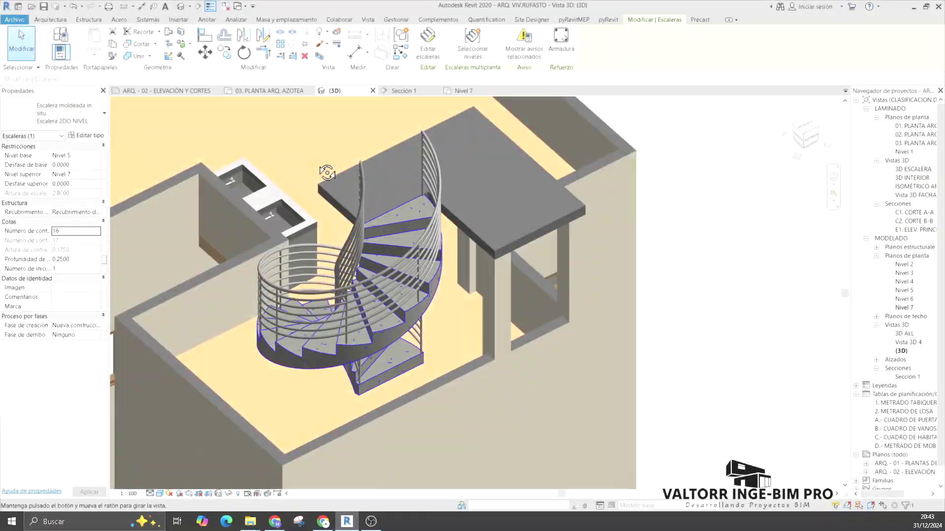
- Orbit the 3D spiral stair preview, then go to the Sección 1 section view
mouse_move(327, 168)
middle_mouse_down("shift")
mouse_move(470, 215)
mouse_move(532, 164)
mouse_move(570, 217)
mouse_move(672, 237)
mouse_move(190, 213)
mouse_move(232, 220)
mouse_move(139, 146)
mouse_move(346, 232)
mouse_move(579, 299)
mouse_move(748, 280)
mouse_move(728, 246)
mouse_move(759, 144)
mouse_move(822, 257)
mouse_move(621, 244)
middle_mouse_up("shift")
key("Escape")
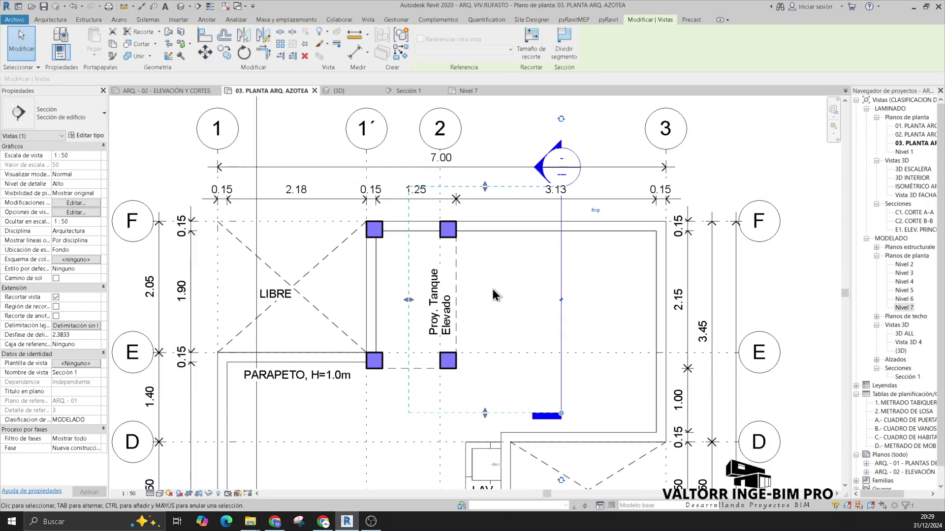
right_click(492, 289)
left_click(515, 337)
- Frame the levels in Sección 1, then start a new stair on 03. PLANTA ARQ. AZOTEA
middle_click_drag(504, 312, 507, 303)
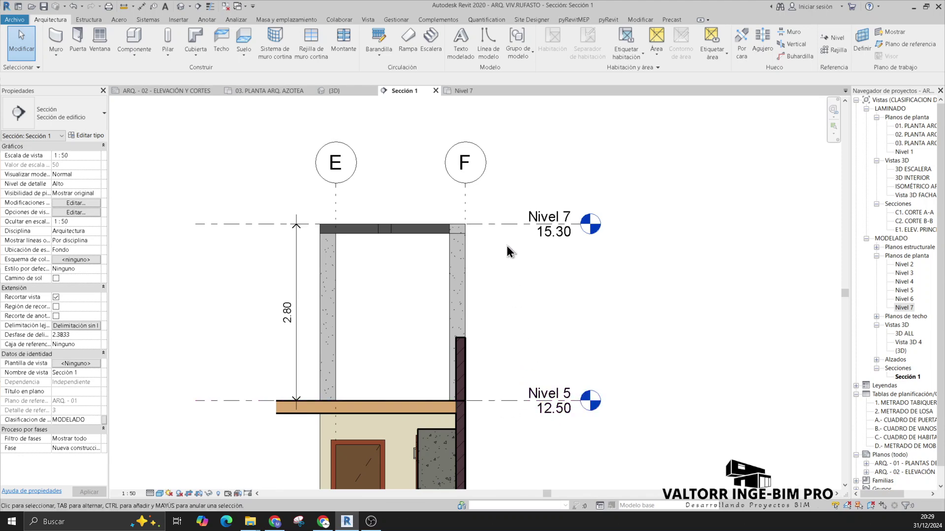
middle_click_drag(533, 283, 526, 279)
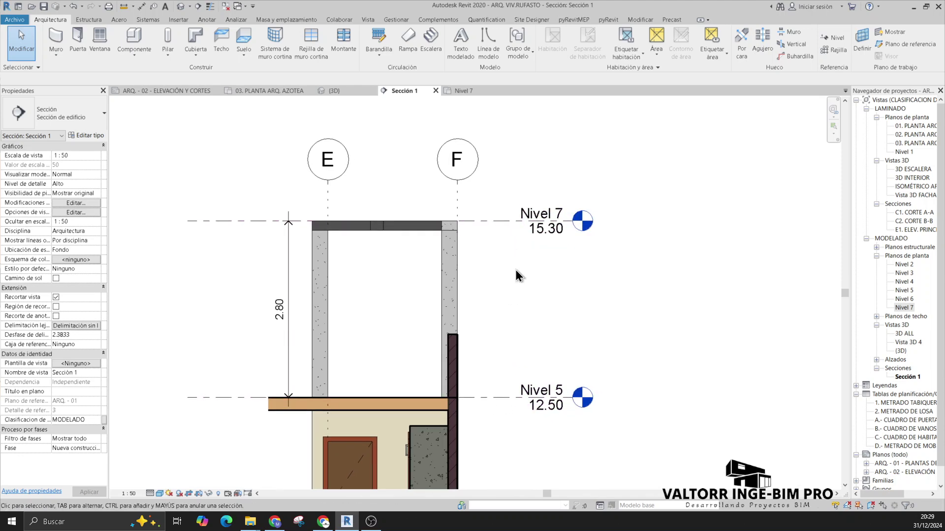
left_click(277, 94)
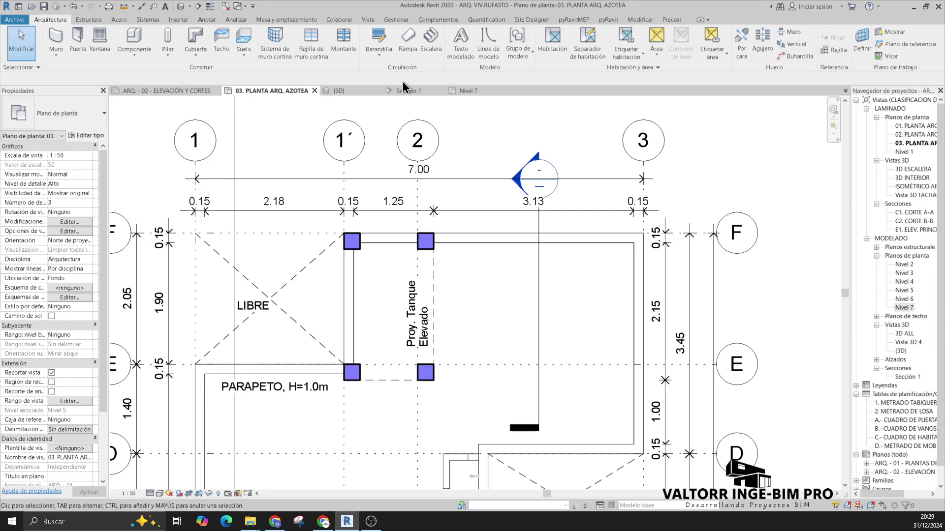
left_click(429, 49)
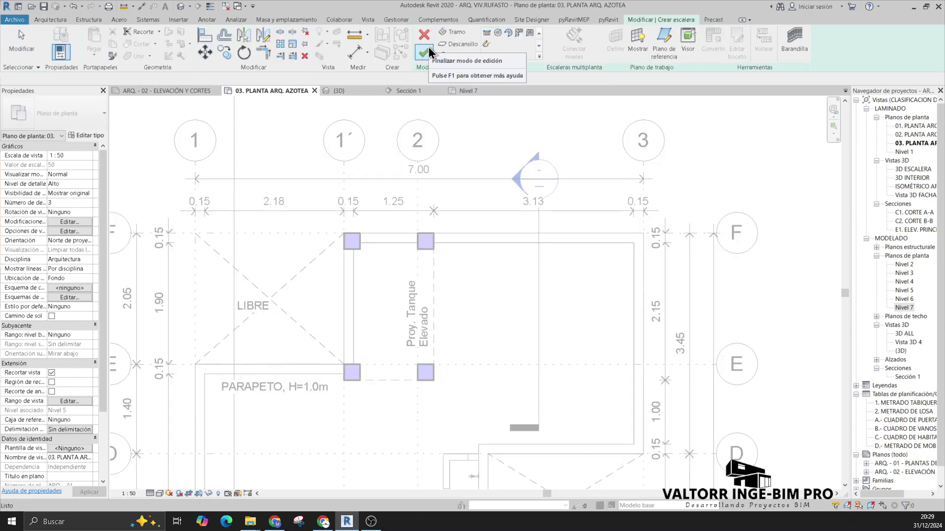
- Set the stair's top level to Nivel 7 over base Nivel 5, checking the 2.80 rise in Sección 1
left_click(409, 93)
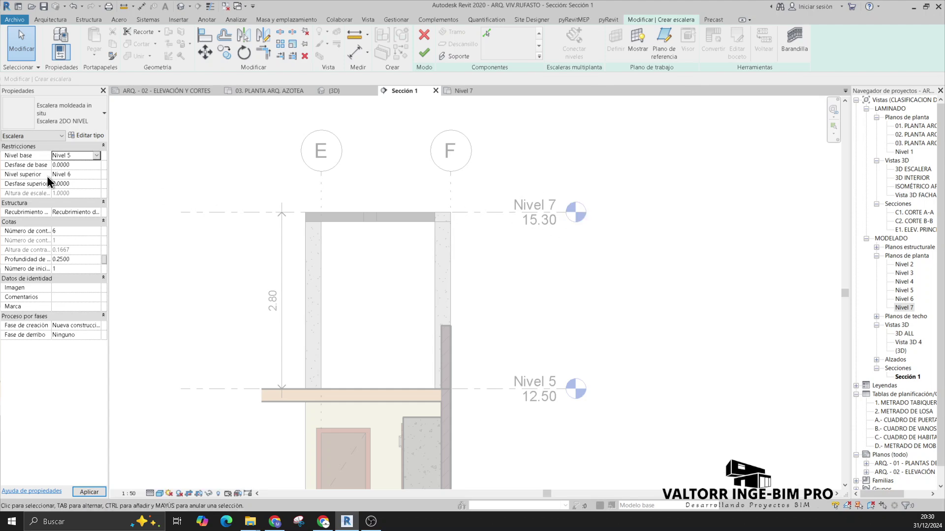
left_click(94, 175)
left_click(69, 224)
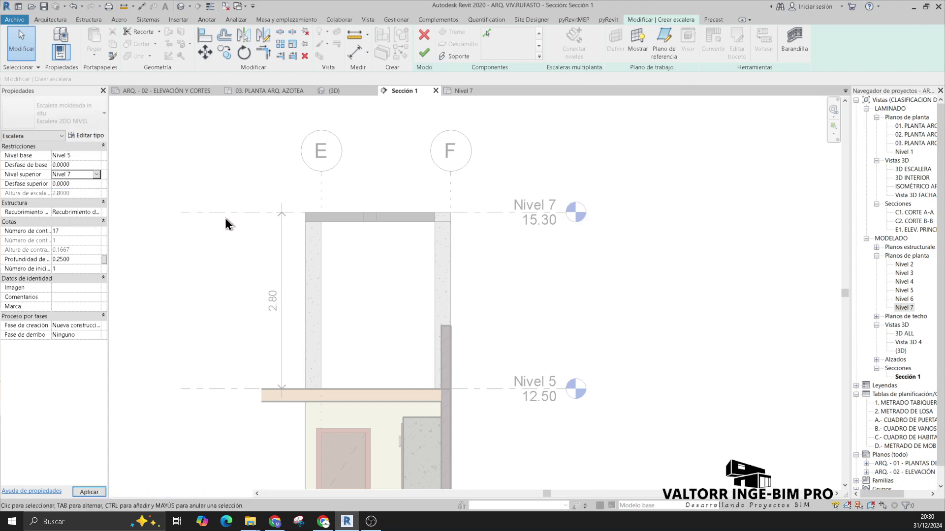
left_click(511, 297)
middle_click_drag(515, 300, 526, 300)
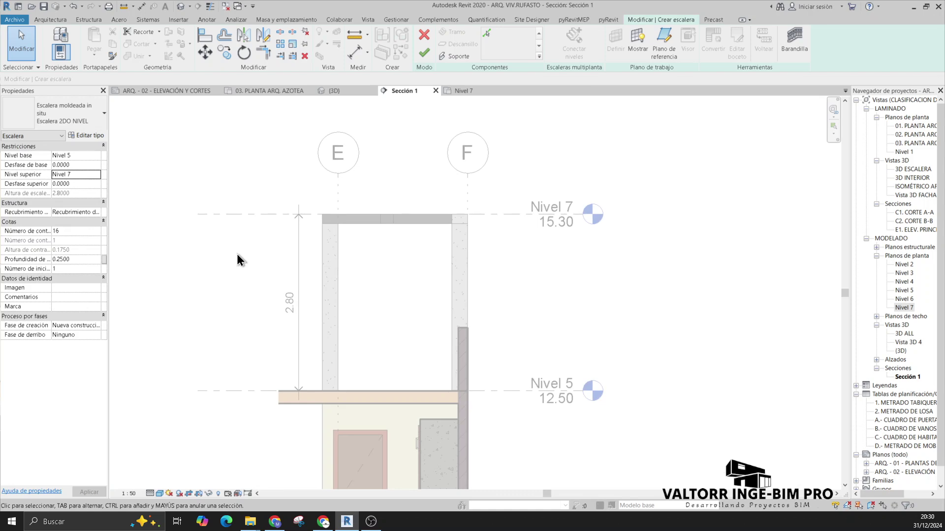
left_click(237, 253)
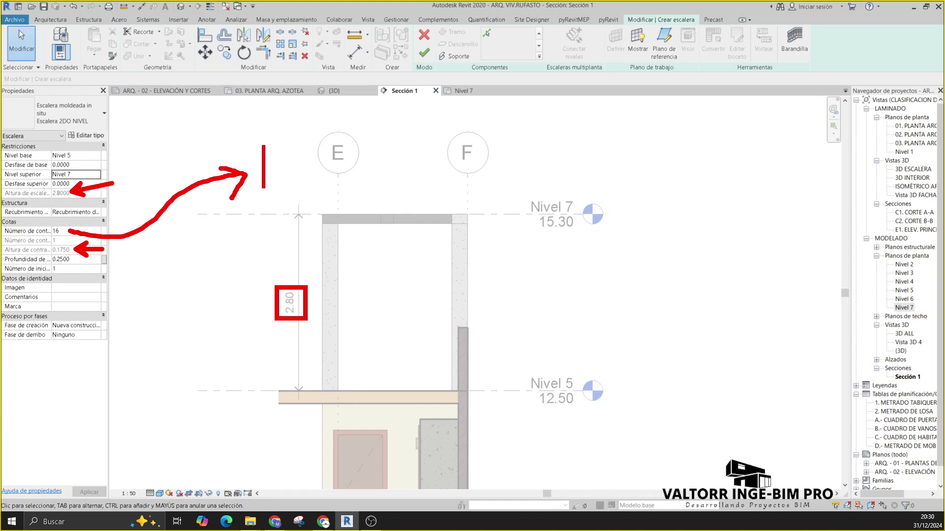
type("2.80")
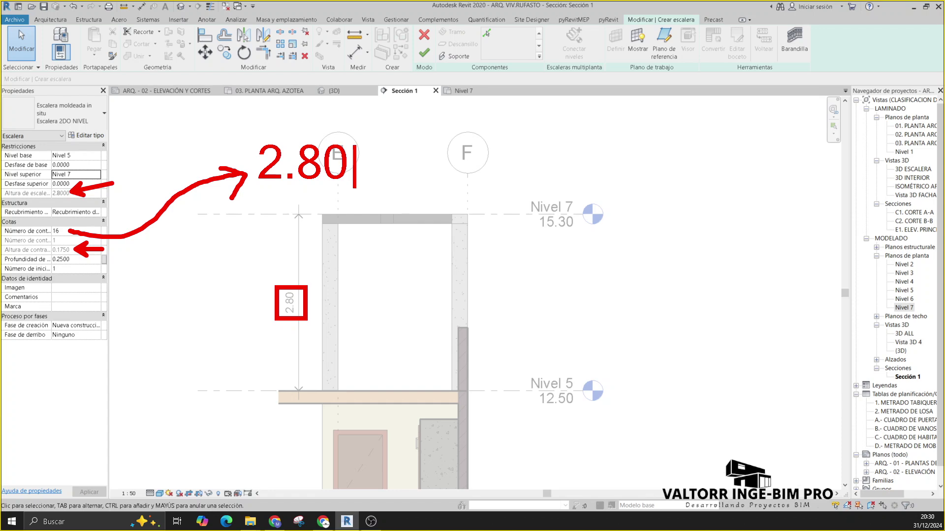
type("/16")
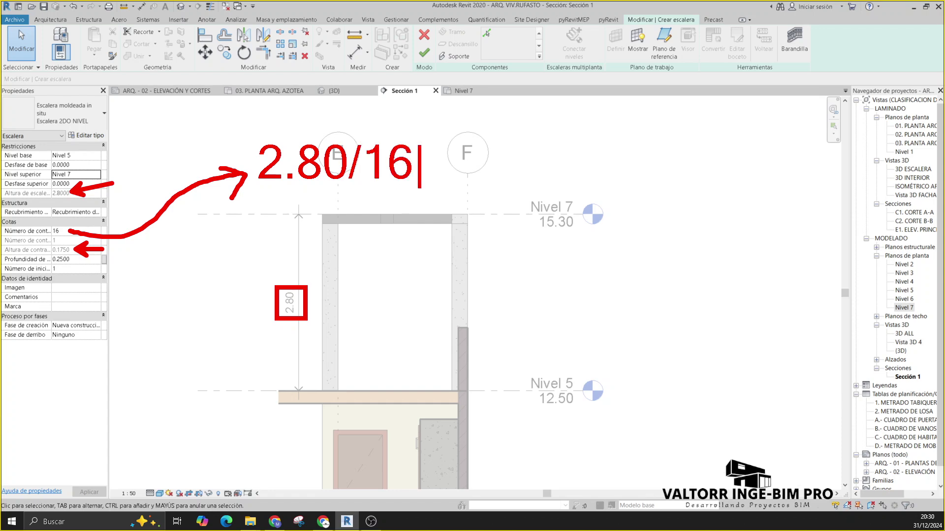
type("=")
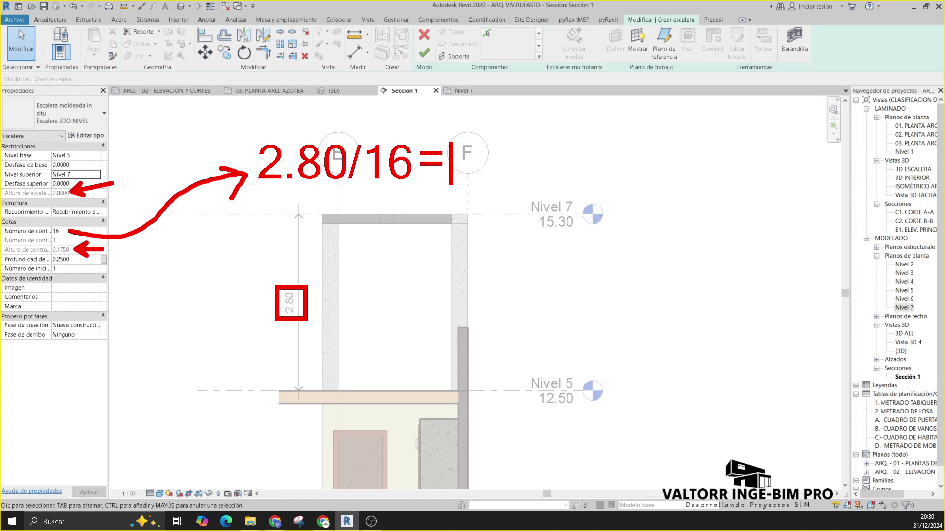
type("0.1")
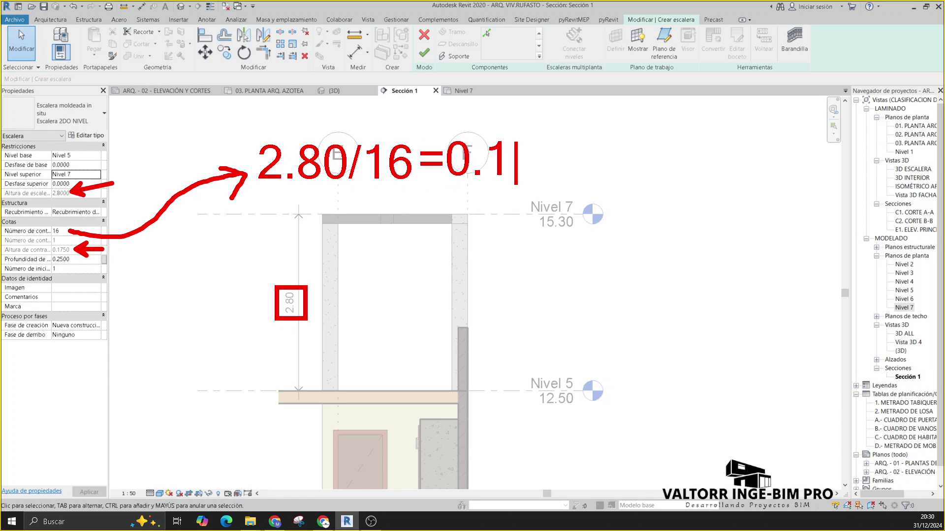
type("75 ")
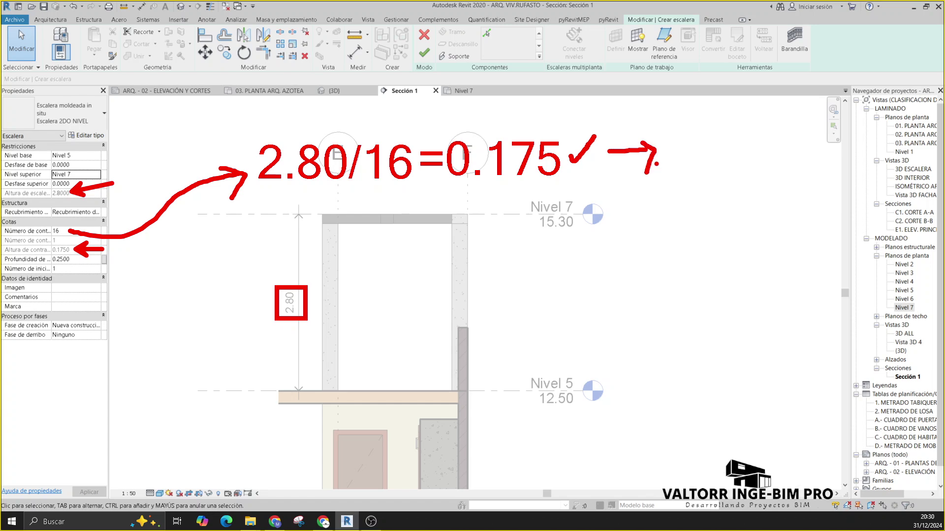
type("0.")
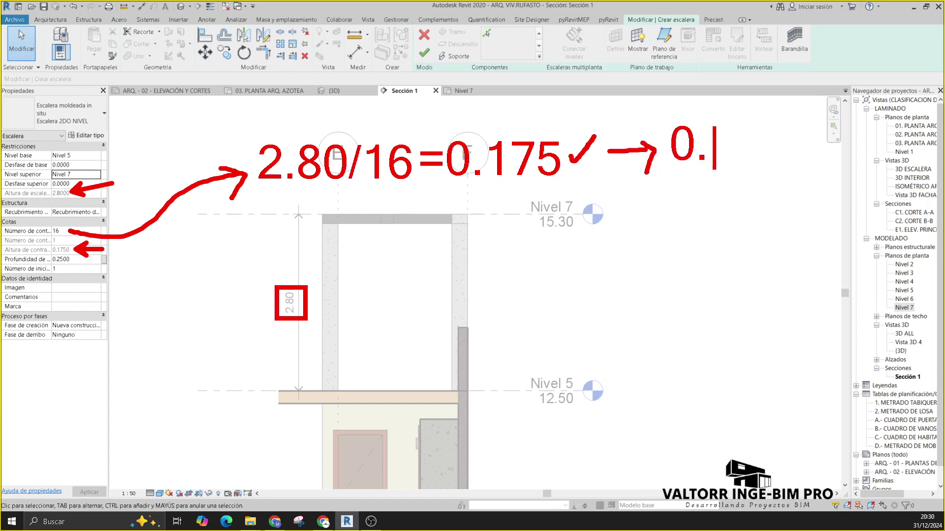
type("18")
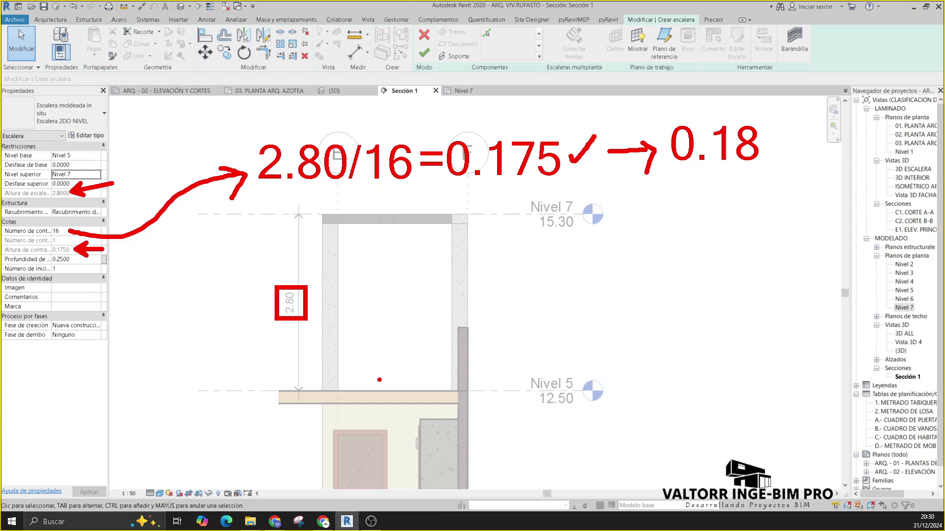
mouse_move(348, 390)
left_mouse_down()
mouse_move(375, 363)
mouse_move(393, 306)
mouse_move(454, 235)
mouse_move(467, 233)
left_mouse_up()
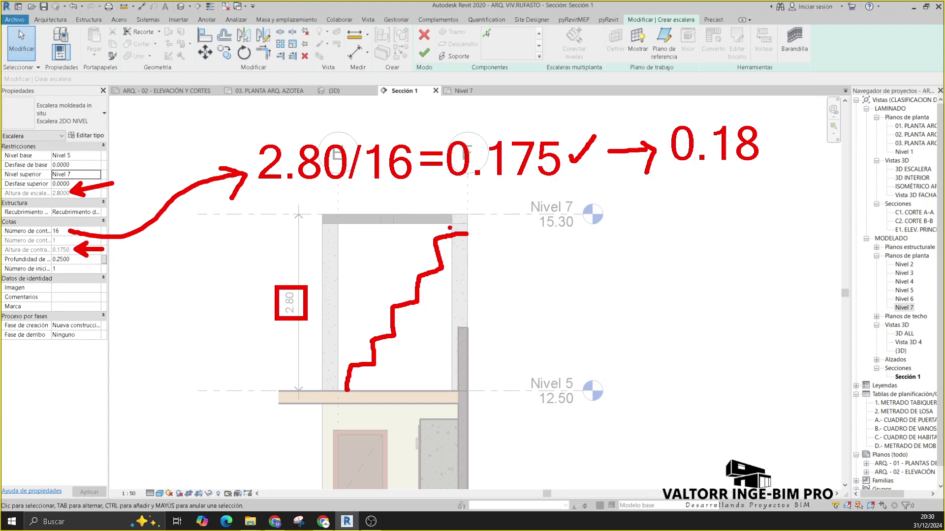
mouse_move(458, 214)
left_mouse_down()
mouse_move(444, 232)
mouse_move(466, 234)
mouse_move(431, 231)
left_mouse_up()
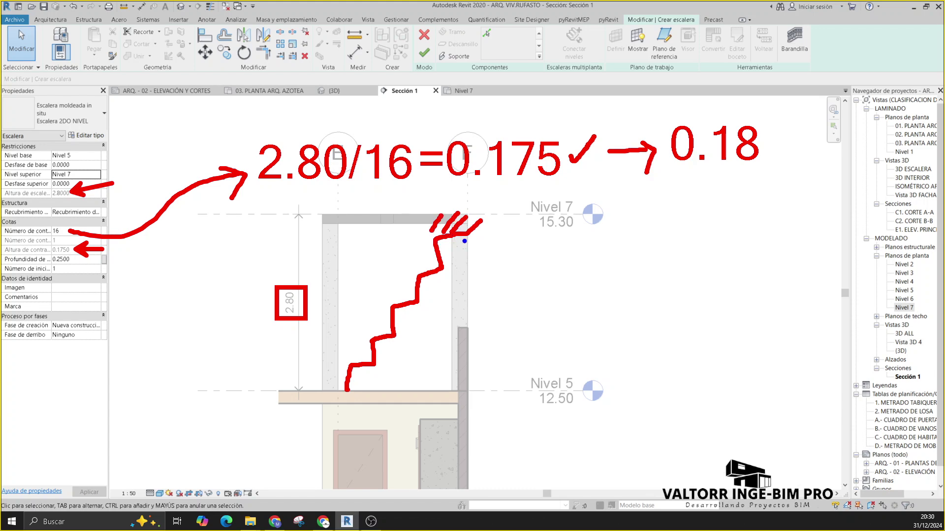
left_click_drag(59, 230, 72, 223)
mouse_move(374, 186)
left_mouse_down()
mouse_move(374, 202)
mouse_move(393, 186)
mouse_move(399, 199)
mouse_move(383, 211)
left_mouse_up()
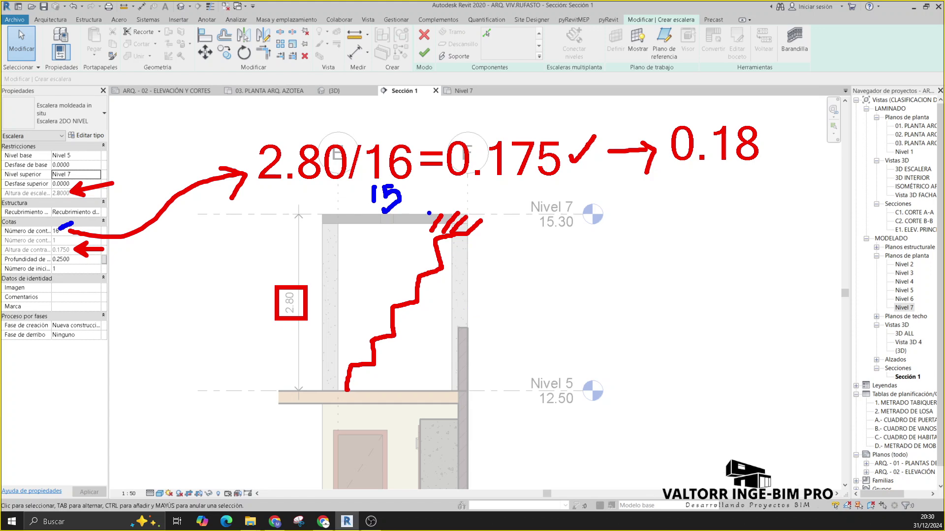
mouse_move(412, 198)
left_mouse_down()
mouse_move(445, 198)
mouse_move(434, 204)
mouse_move(474, 187)
mouse_move(481, 204)
left_mouse_up()
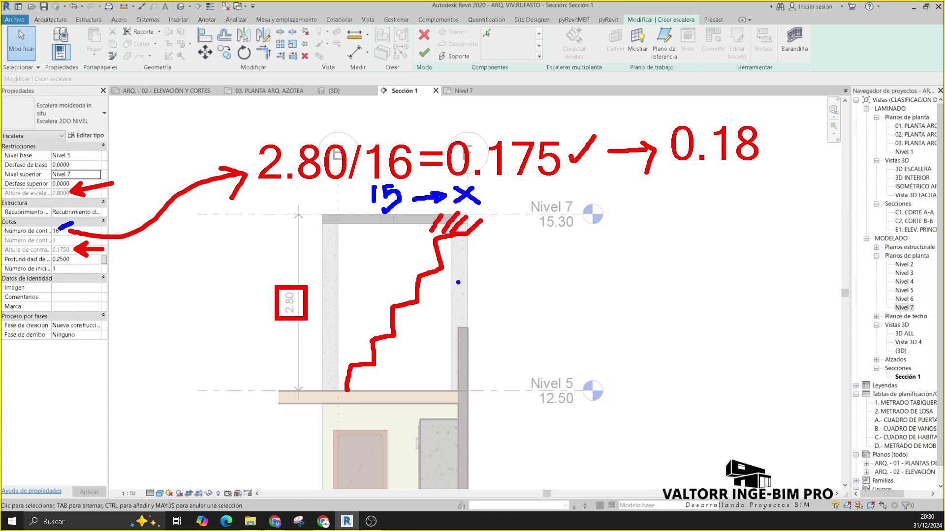
mouse_move(383, 141)
left_mouse_down()
mouse_move(384, 119)
mouse_move(394, 109)
mouse_move(401, 120)
mouse_move(369, 115)
mouse_move(421, 86)
left_mouse_up()
left_click_drag(502, 110, 511, 143)
left_click_drag(519, 127, 511, 143)
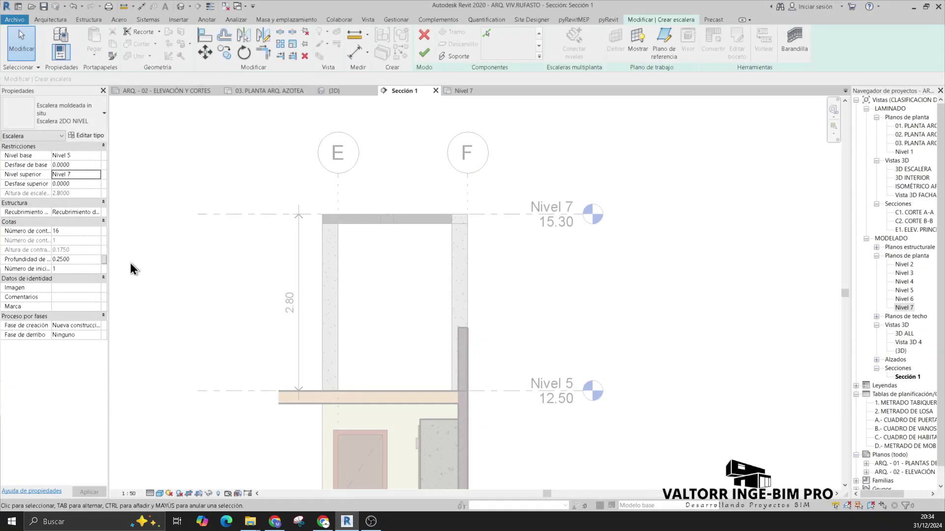
- Set the stair's desired number of risers to 17
left_click(74, 230)
type("17")
left_click(270, 89)
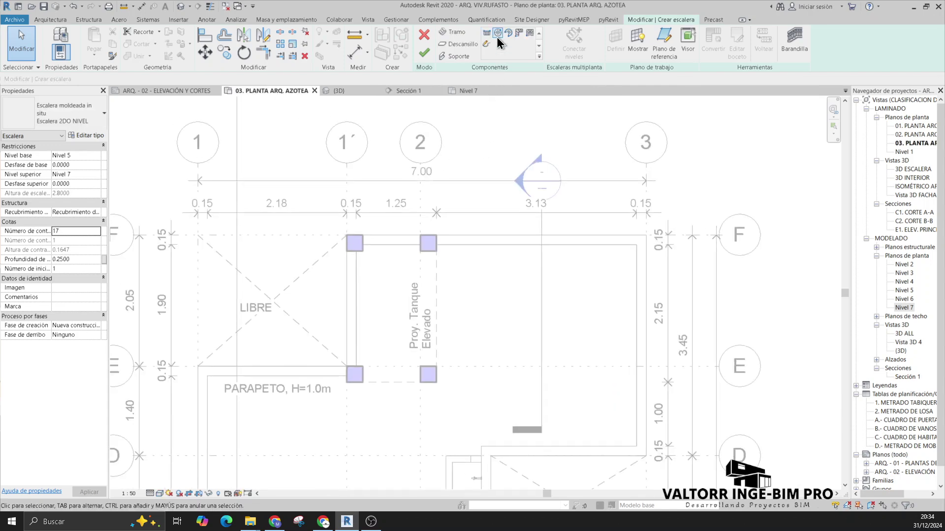
- Draw a full-circle spiral run centred on the dashed line's midpoint between the grid 2 columns
left_click(497, 36)
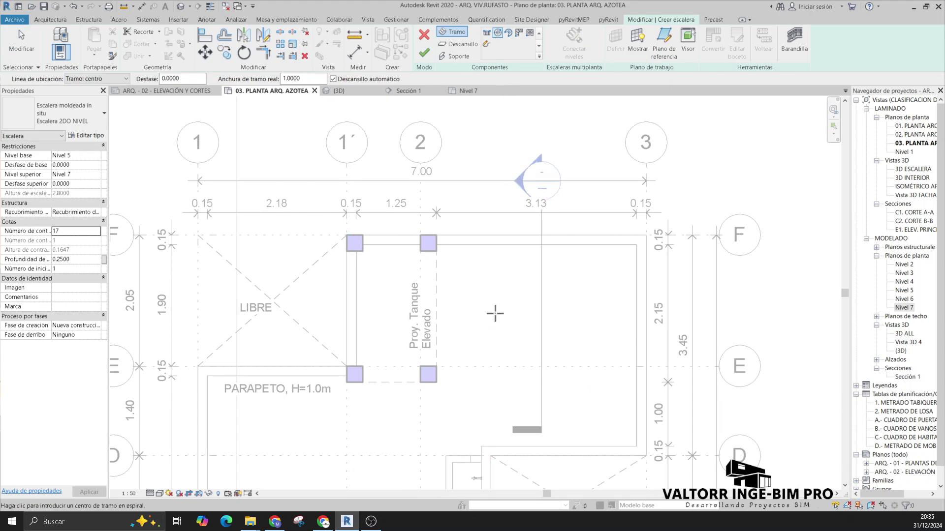
left_click(436, 309)
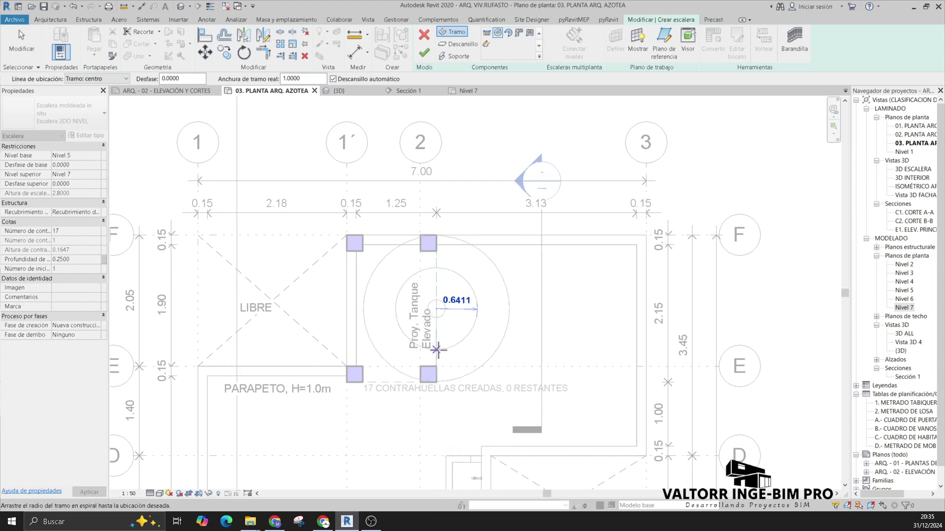
left_click(436, 350)
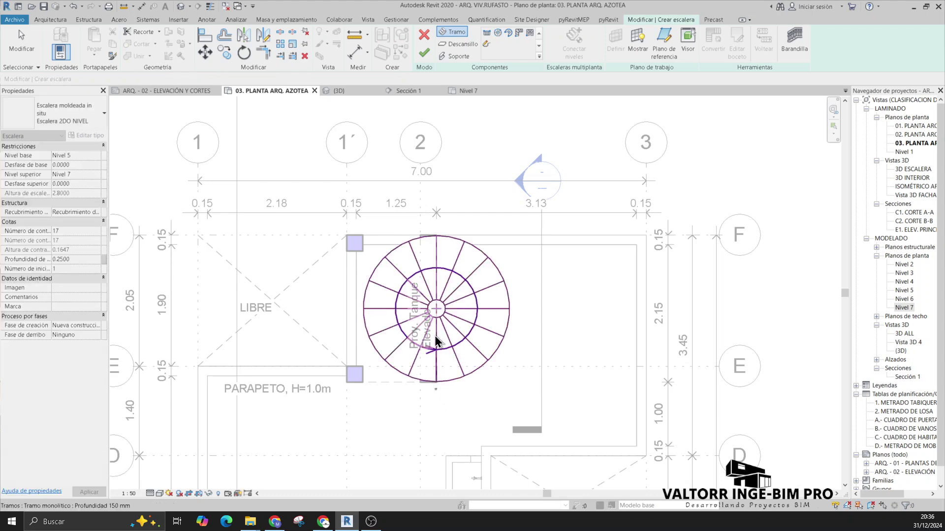
key("Escape")
left_click_drag(436, 326, 433, 368)
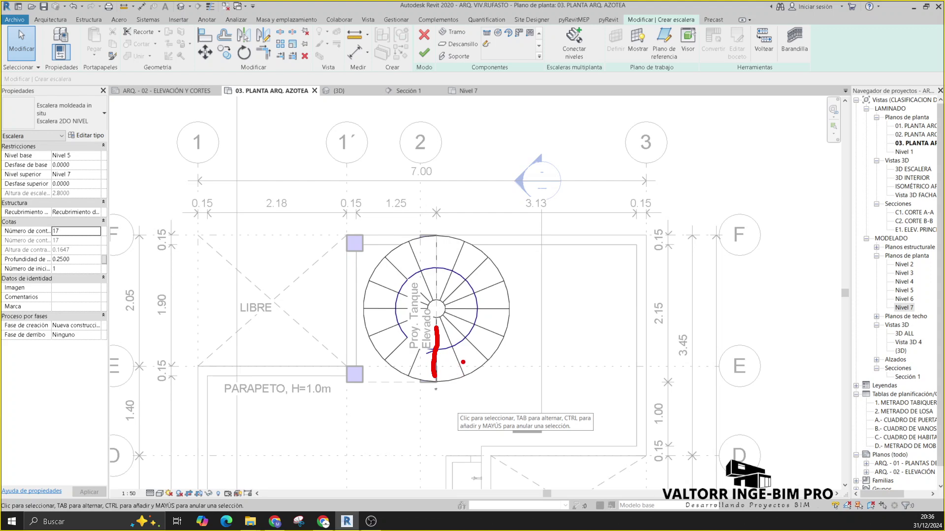
- Finish the 17-riser spiral stair with railings and drag it right in the roof plan
left_click(339, 90)
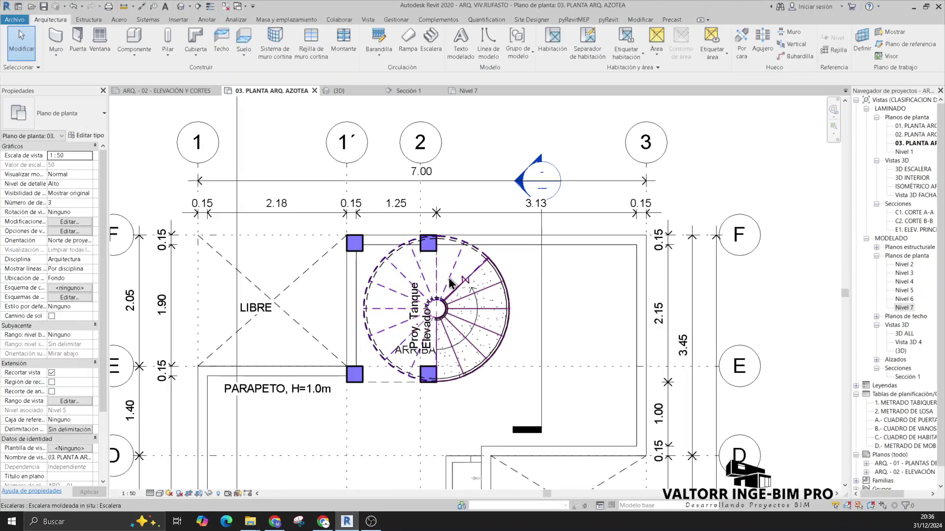
left_click(447, 278)
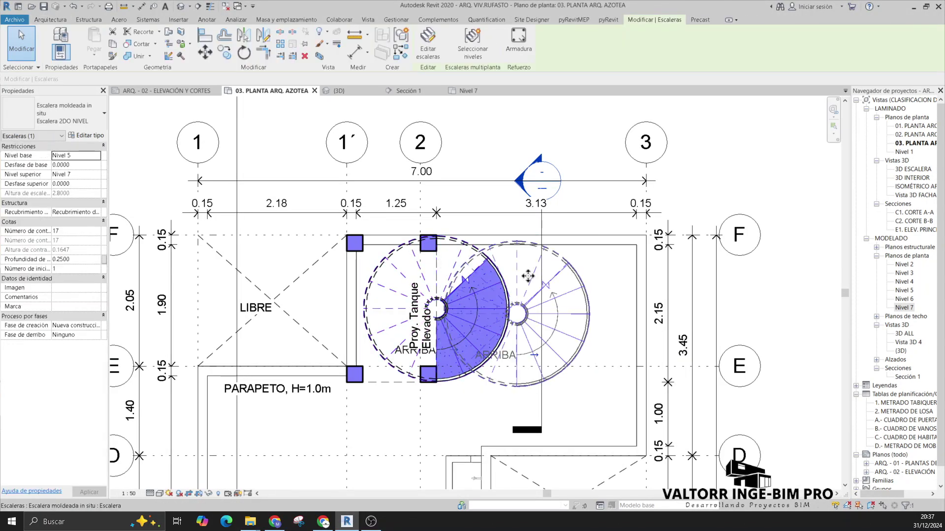
left_click_drag(448, 277, 486, 291)
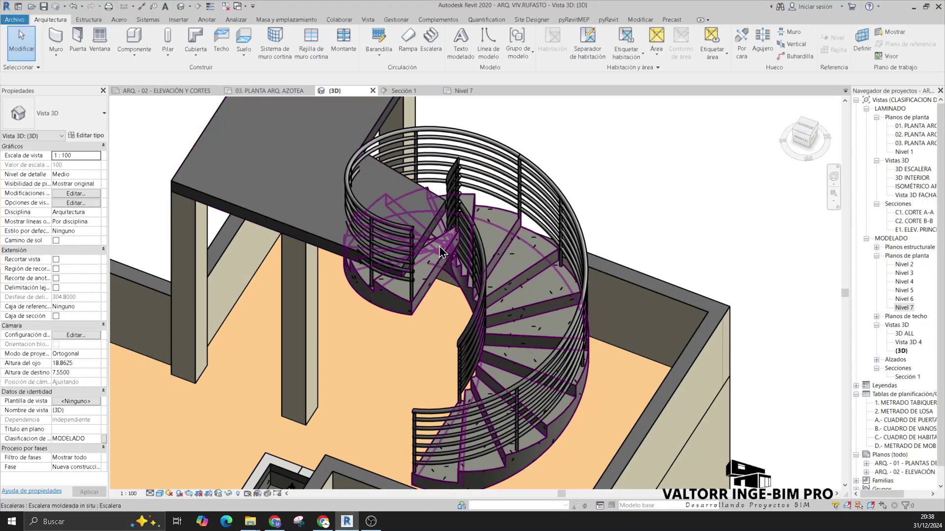
- Rotate the spiral stair with RO on the 03. PLANTA ARQ. AZOTEA plan
left_click(285, 92)
key("r")
key("o")
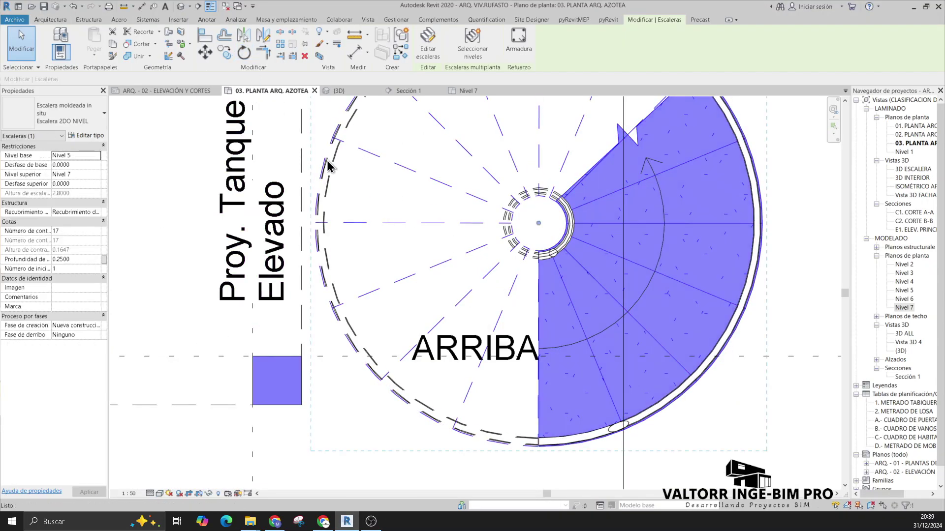
left_click(585, 394)
left_click(465, 294)
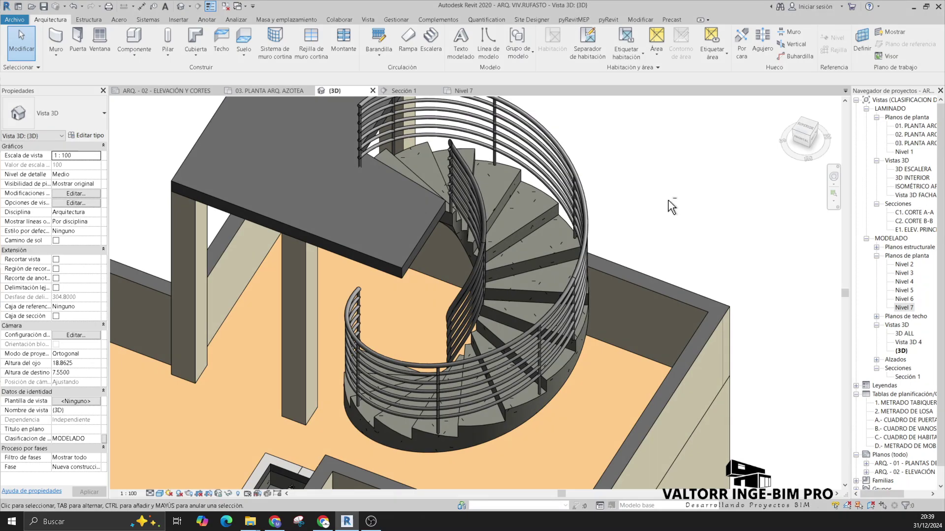
mouse_move(672, 206)
middle_mouse_down("shift")
mouse_move(658, 217)
mouse_move(390, 211)
mouse_move(263, 163)
mouse_move(331, 203)
mouse_move(443, 133)
middle_mouse_up("shift")
- Align the Nivel 7 floor boundary to the stair with AL, trimming the slab to 4.152 m²
left_click(463, 91)
left_click(427, 41)
key("a")
key("l")
left_click(424, 53)
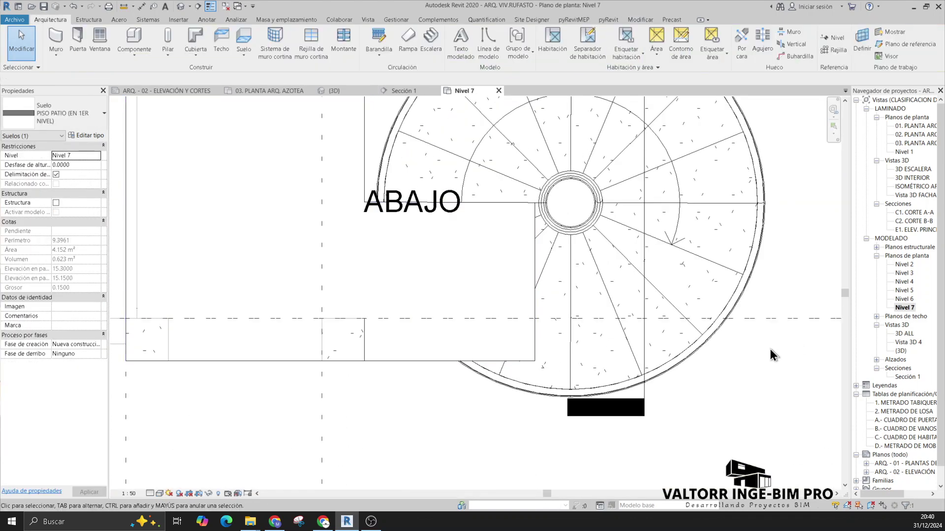
mouse_move(424, 231)
middle_mouse_down("shift")
mouse_move(339, 384)
mouse_move(359, 416)
mouse_move(358, 345)
middle_mouse_up("shift")
- Review the stair and trimmed slab in the Sección 1 section and the 3D view
left_click(403, 90)
scroll(431, 344, "up", 2)
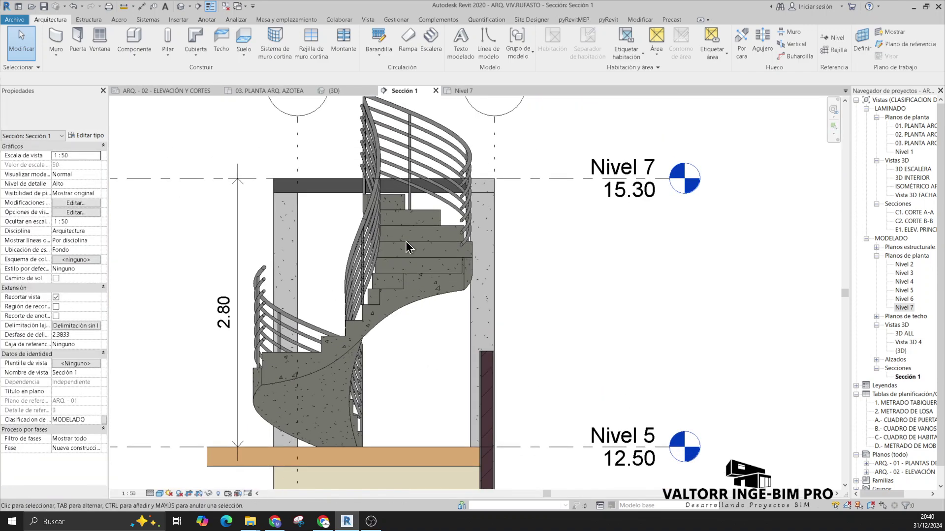
middle_click_drag(319, 278, 338, 302)
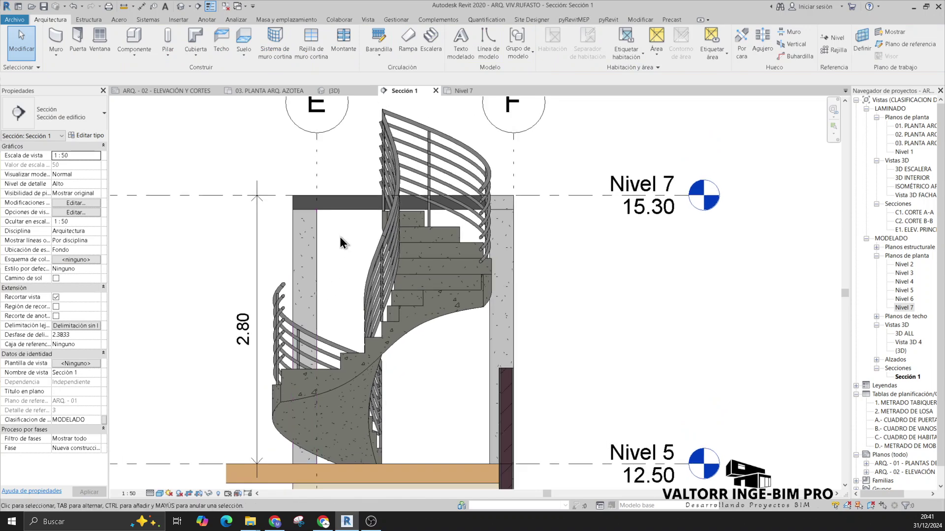
left_click(334, 91)
middle_click_drag(770, 337, 762, 333)
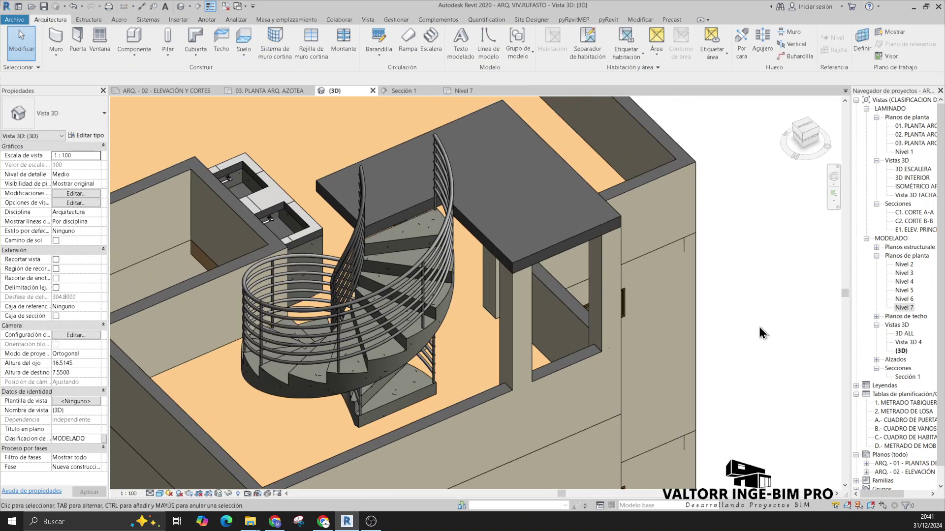
- Change the spiral stair to 16 risers of 0.1750 and accept the top-elevation warning
left_click(411, 210)
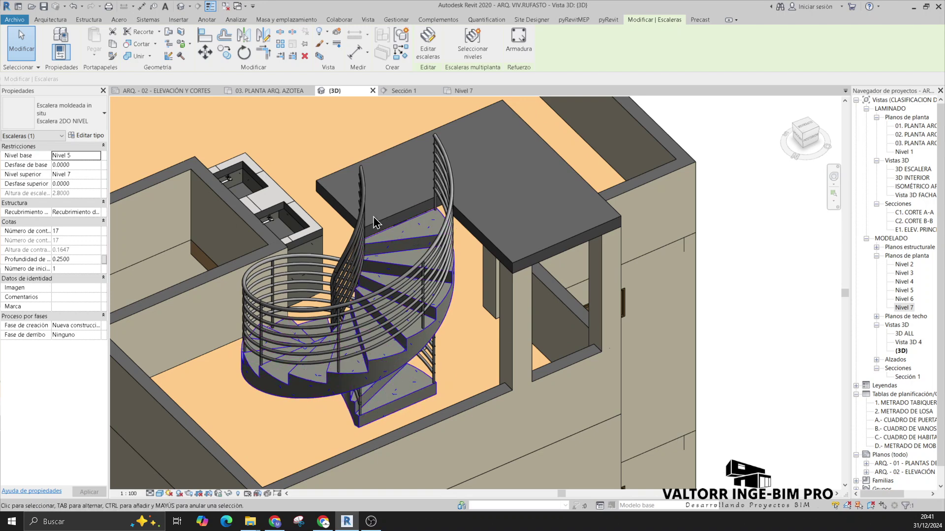
left_click(69, 231)
left_click(97, 233)
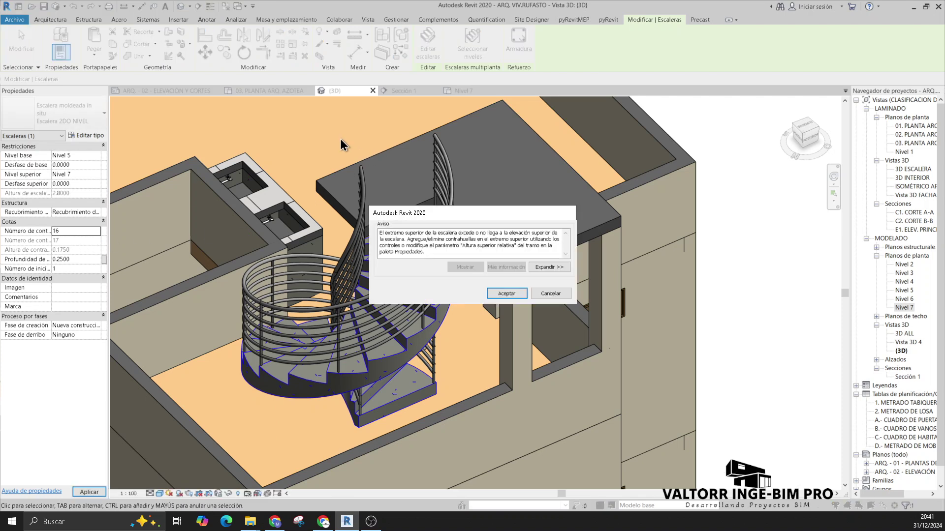
left_click_drag(419, 213, 570, 187)
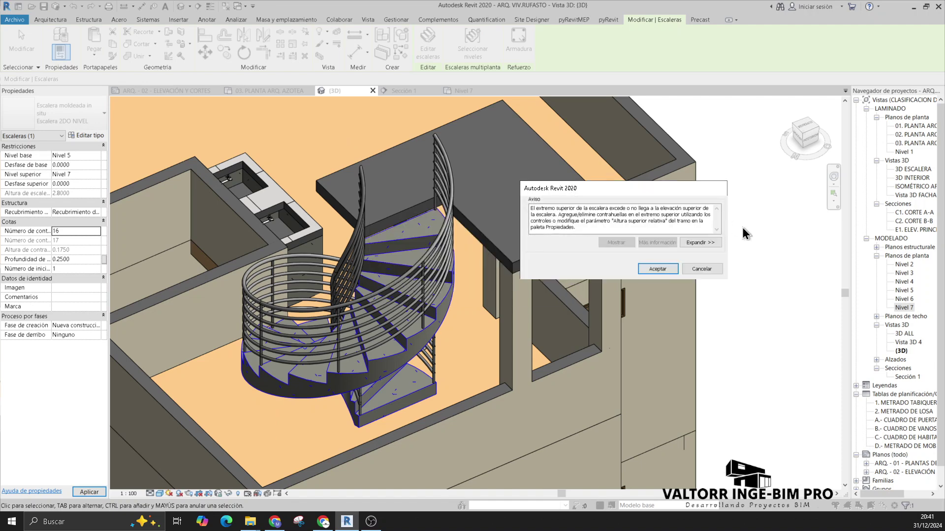
left_click(658, 269)
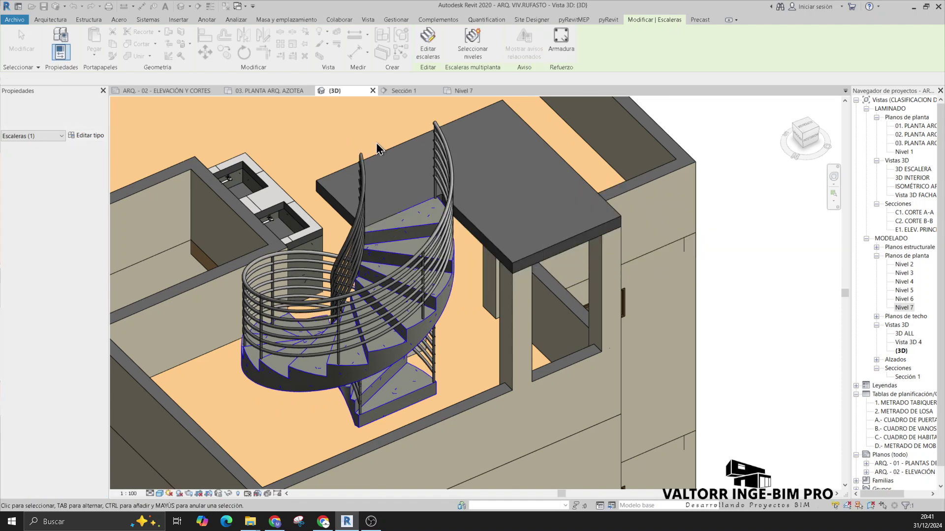
scroll(393, 181, "up", 3)
scroll(394, 181, "up", 2)
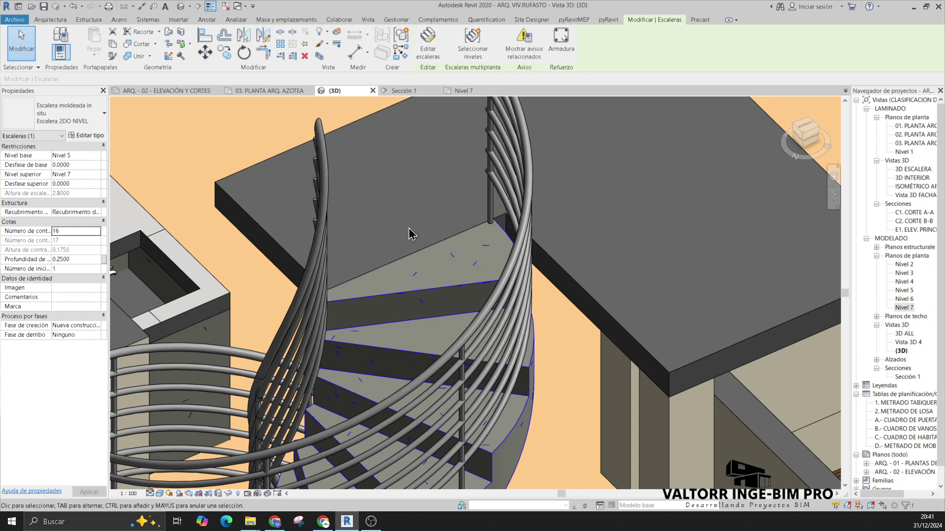
scroll(432, 222, "down", 2)
middle_click(437, 158)
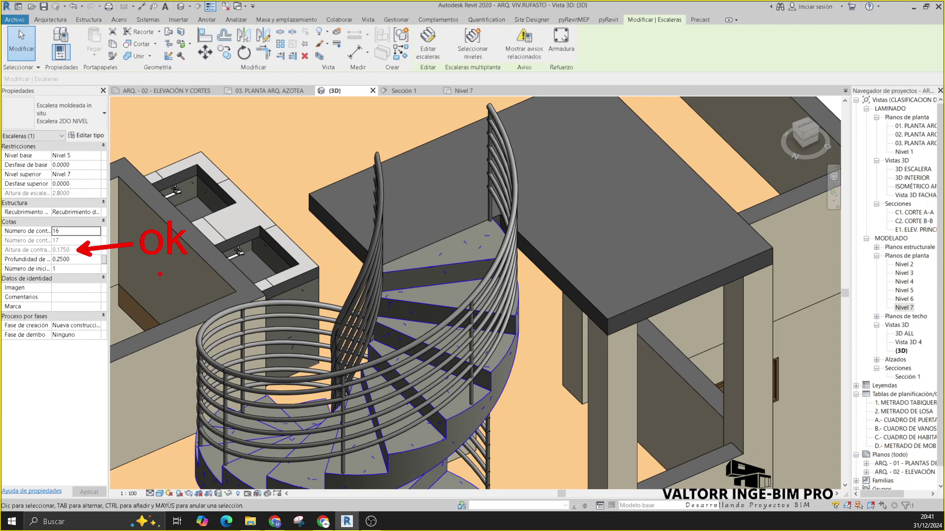
key("Escape")
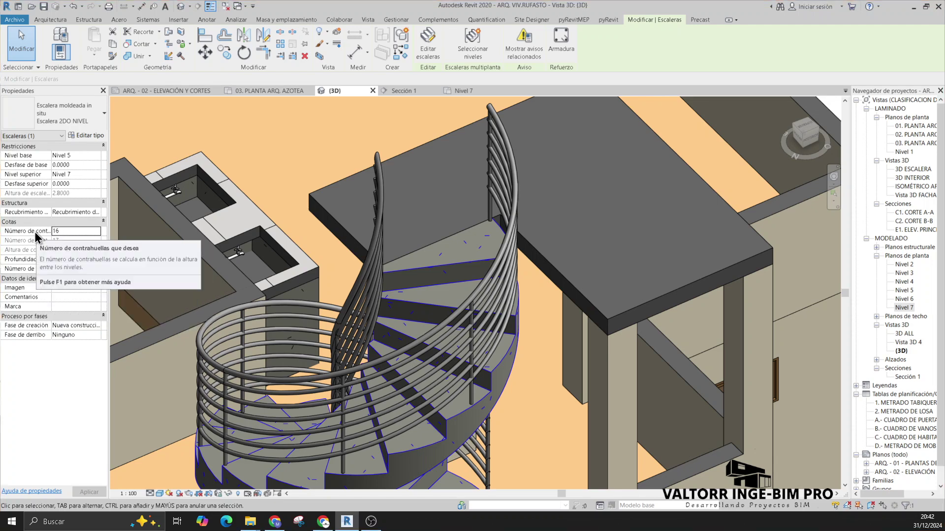
mouse_move(73, 231)
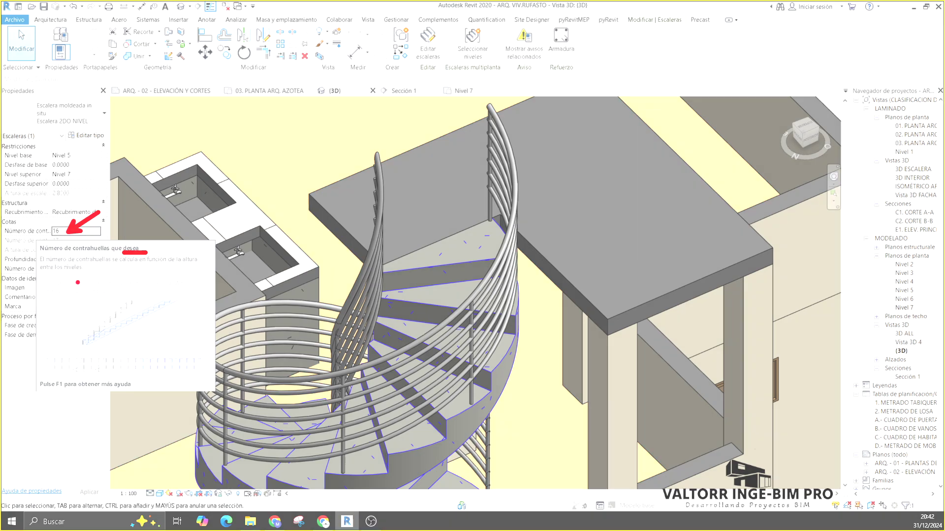
scroll(408, 197, "down", 3)
mouse_move(374, 206)
middle_mouse_down("shift")
mouse_move(409, 197)
mouse_move(508, 221)
mouse_move(570, 216)
mouse_move(670, 232)
mouse_move(565, 255)
mouse_move(187, 213)
mouse_move(506, 289)
mouse_move(609, 301)
mouse_move(715, 270)
mouse_move(733, 236)
mouse_move(685, 194)
mouse_move(763, 148)
mouse_move(794, 182)
mouse_move(764, 194)
mouse_move(763, 257)
mouse_move(812, 267)
middle_mouse_up("shift")
key("Escape")
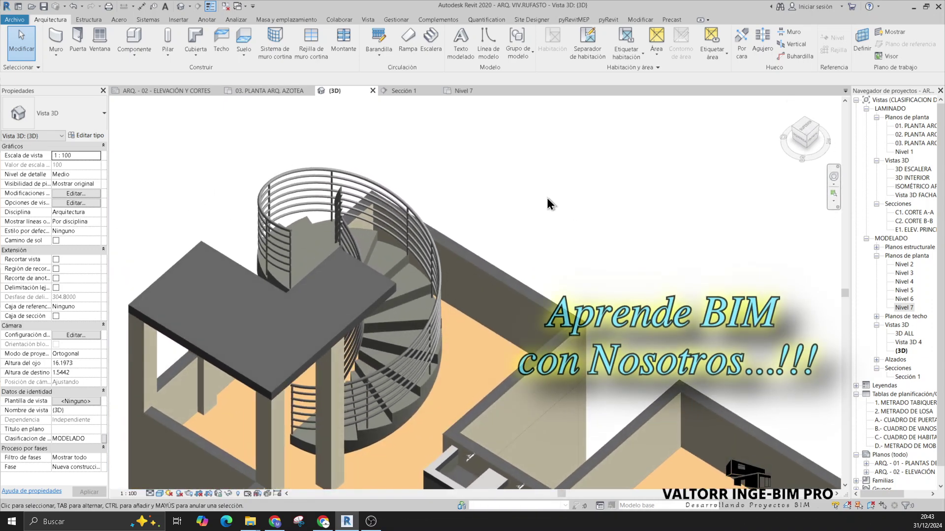
scroll(566, 207, "down", 3)
scroll(587, 223, "down", 2)
scroll(598, 222, "down", 1)
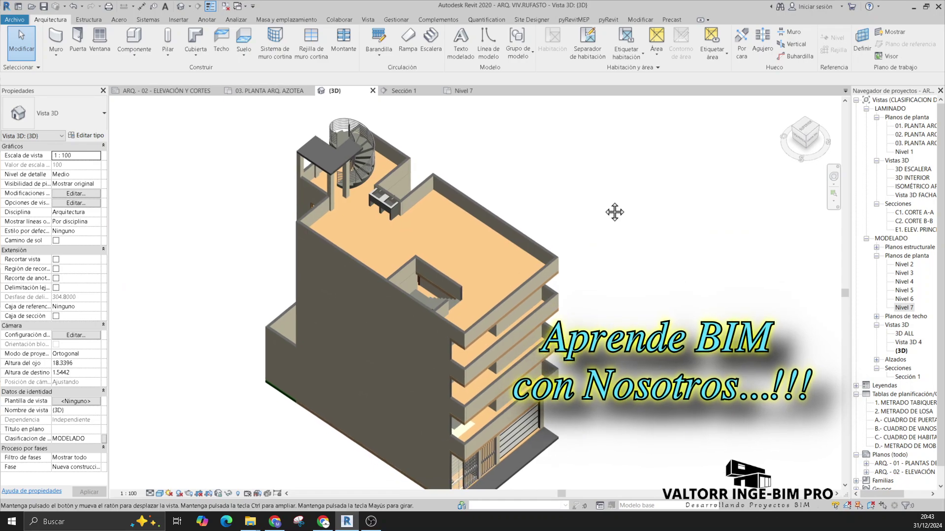